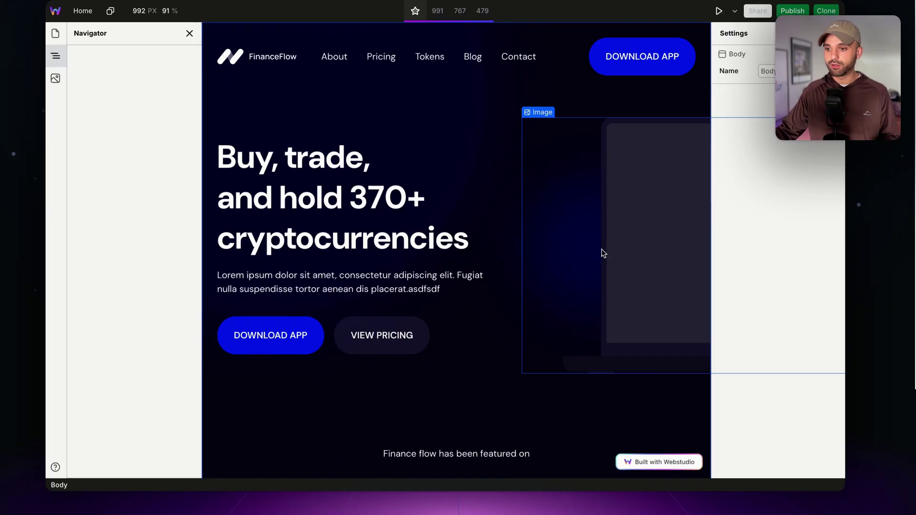
- Change the hero heading's '370+' to '350+ cryptocurrencies'
scroll(559, 315, "down", 3)
scroll(560, 315, "down", 7)
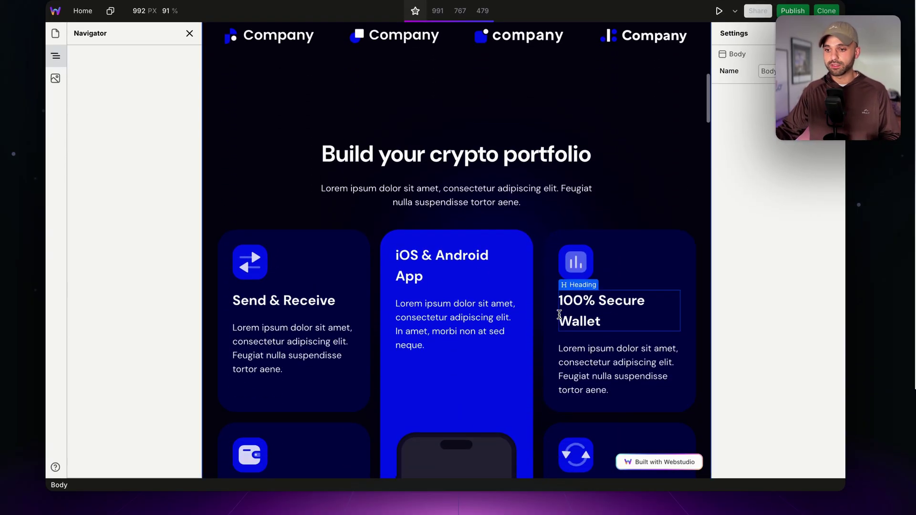
scroll(560, 315, "down", 2)
scroll(559, 315, "up", 8)
scroll(559, 315, "up", 3)
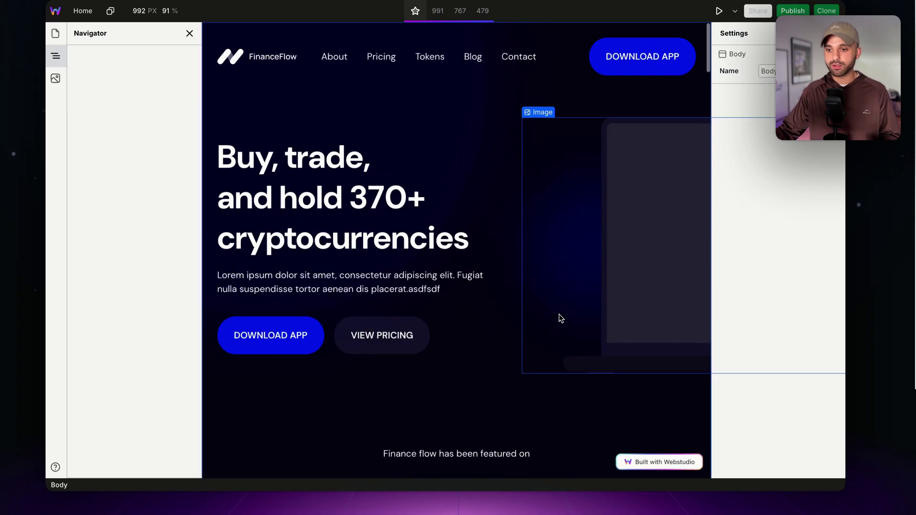
double_click(383, 202)
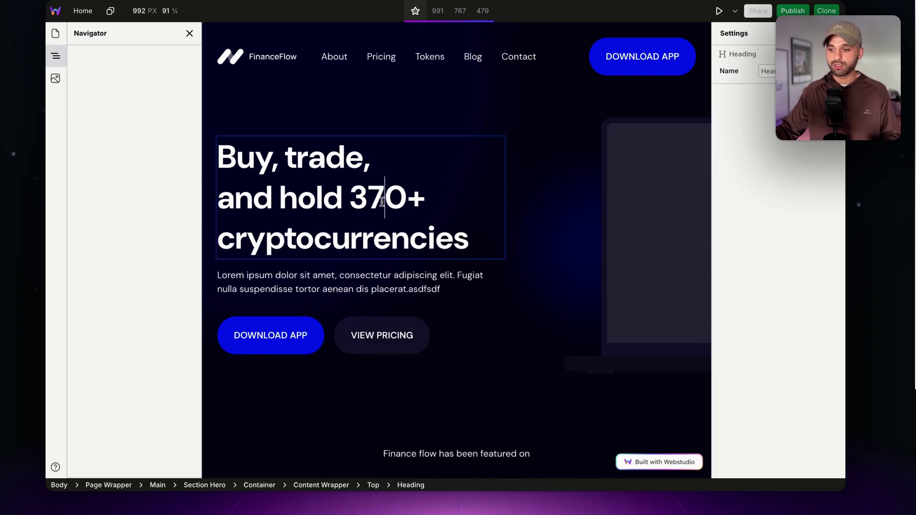
key("BackSpace")
type("5")
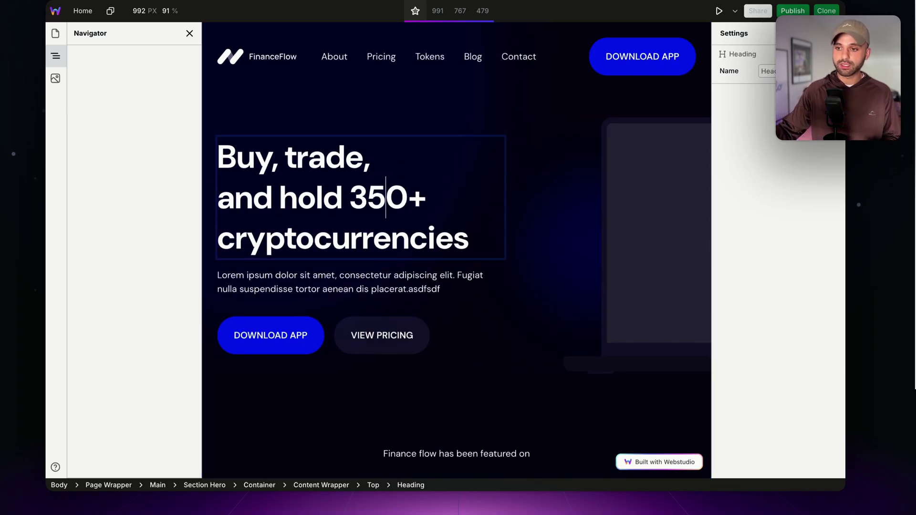
- Inspect the hero image, intro paragraph and DOWNLOAD APP button, then select the second company logo
left_click(542, 207)
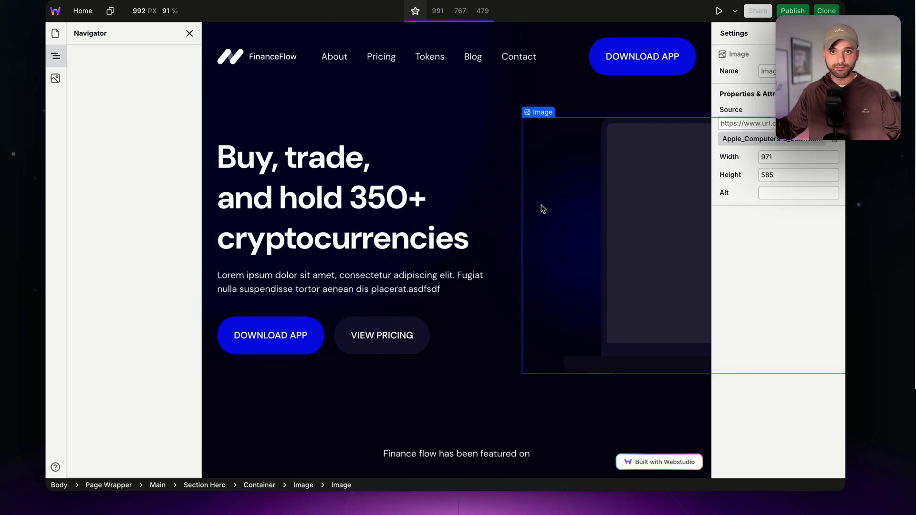
scroll(442, 280, "down", 2)
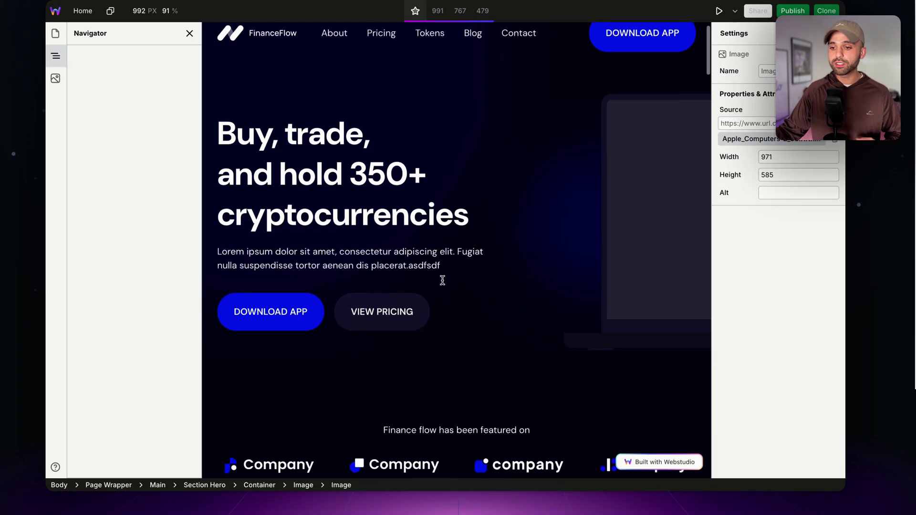
left_click(388, 233)
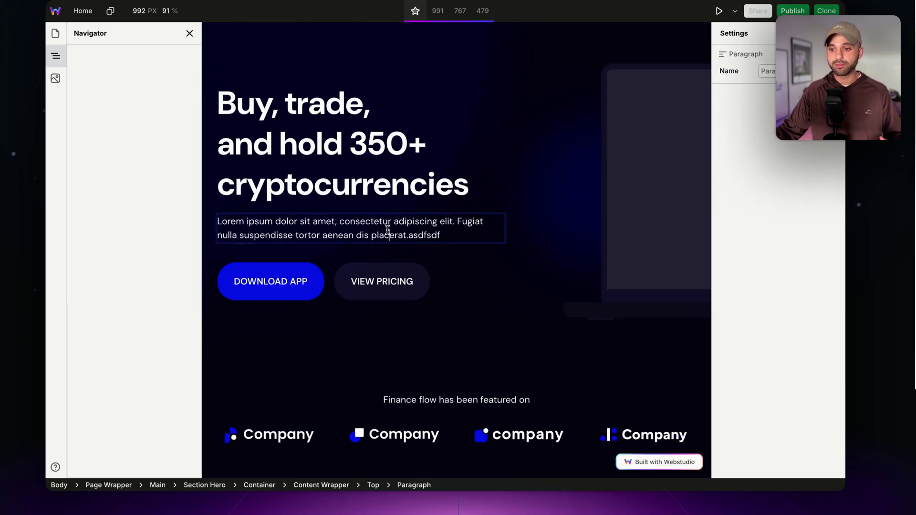
left_click(277, 284)
scroll(482, 318, "down", 1)
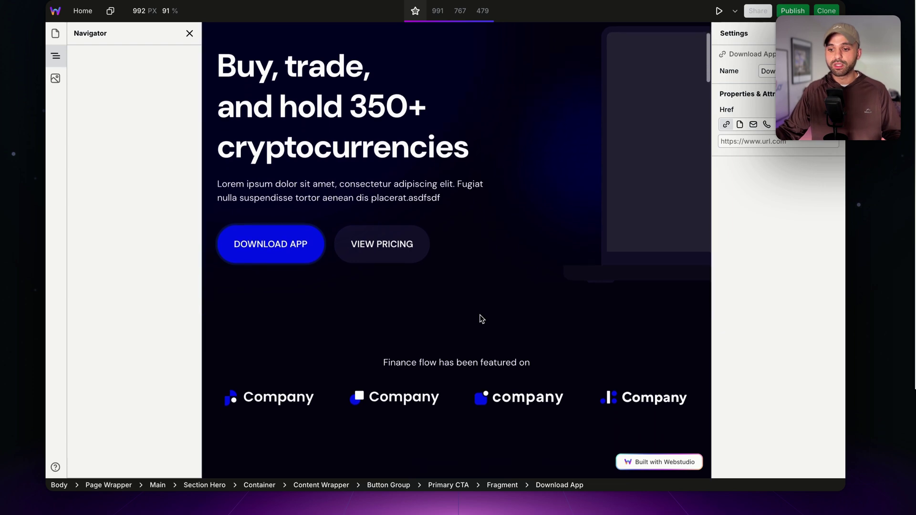
scroll(482, 318, "down", 3)
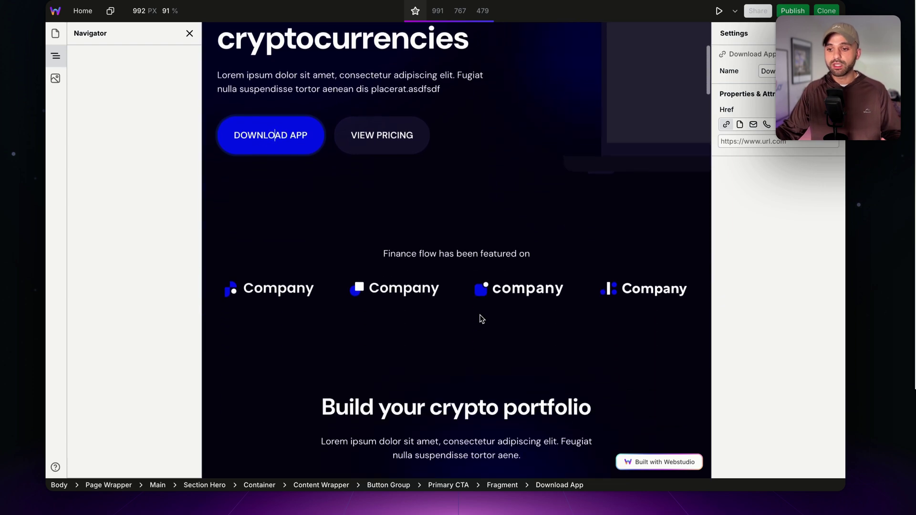
left_click(397, 293)
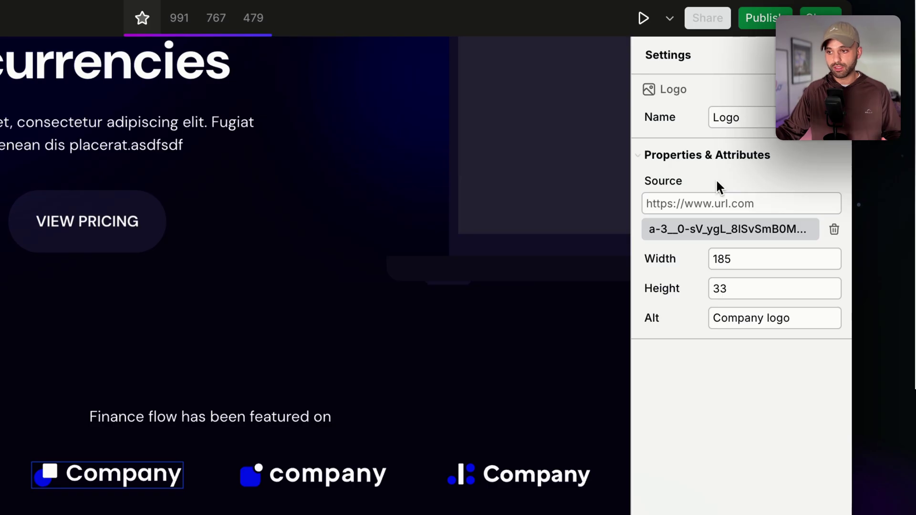
- Browse the logo's image library and close it without changing the image
left_click(714, 230)
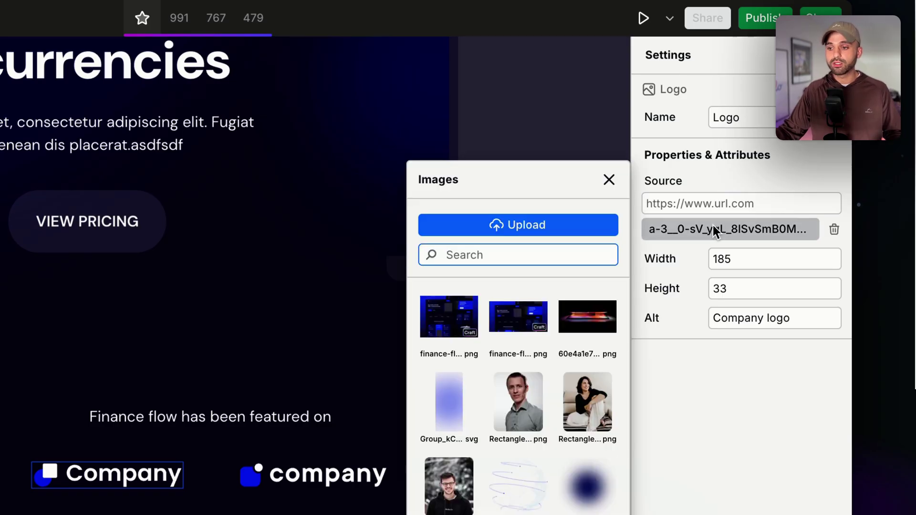
scroll(552, 467, "down", 10)
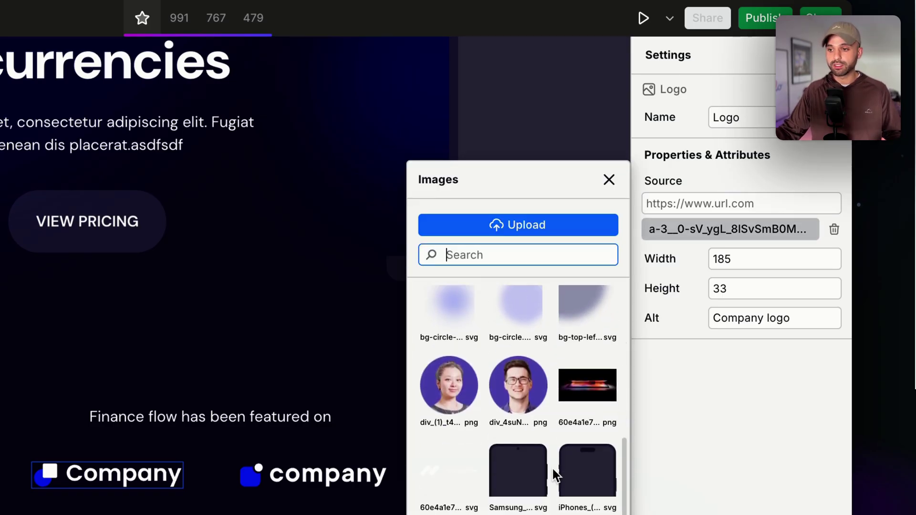
scroll(552, 468, "up", 5)
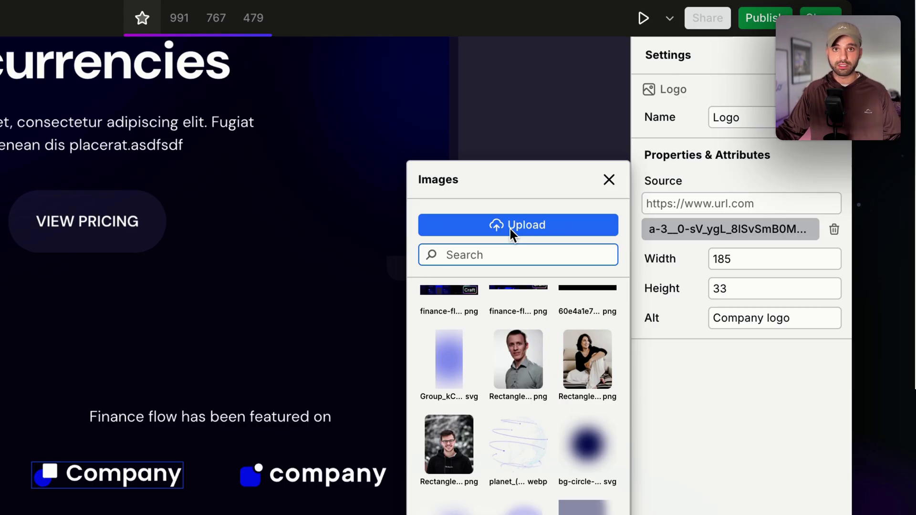
scroll(573, 429, "down", 5)
left_click(688, 437)
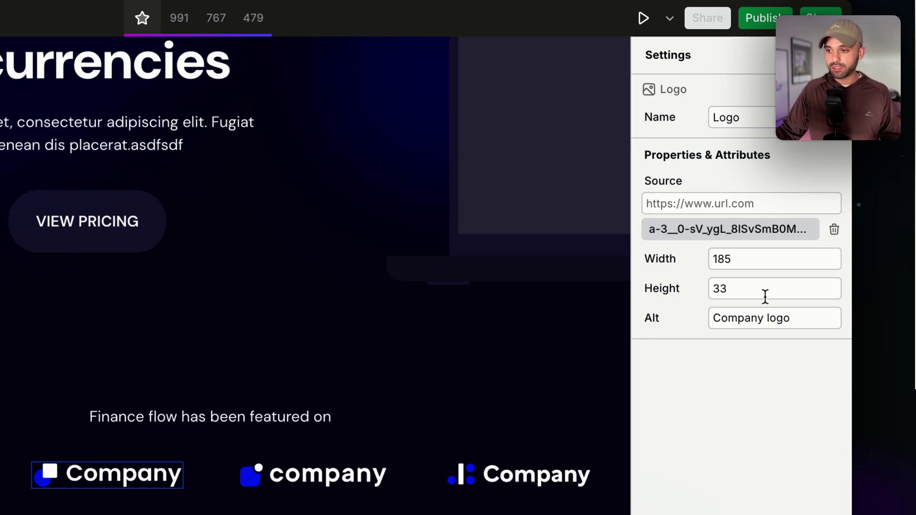
- Replace the logo's alt text 'Company logo' with 'company logo'
double_click(751, 315)
triple_click(752, 315)
key("BackSpace")
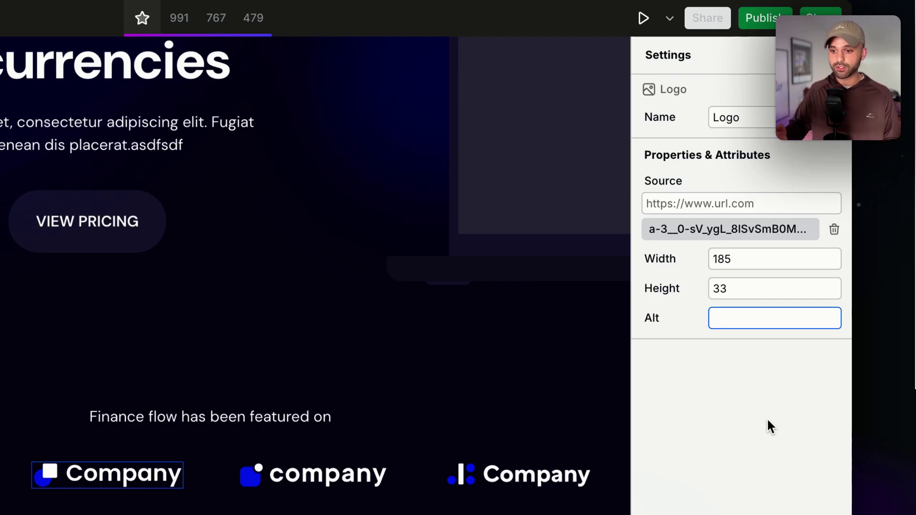
type("compan")
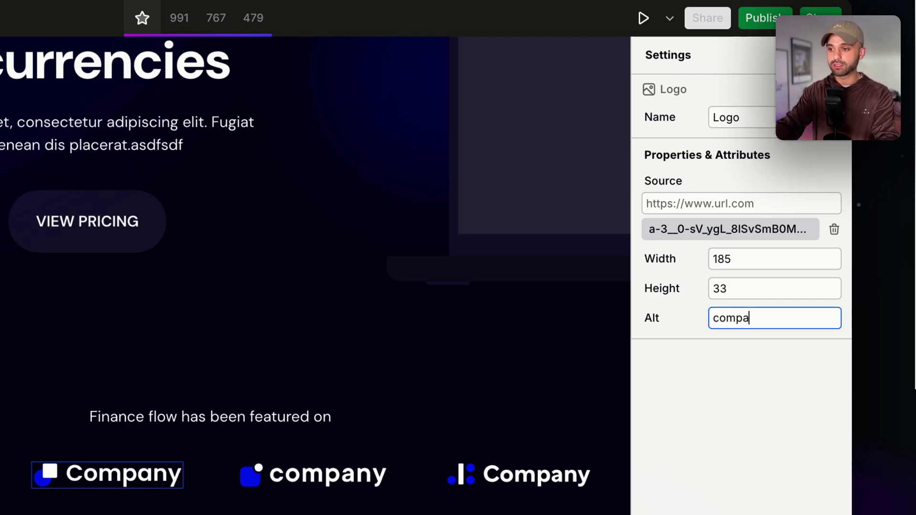
type("y logo")
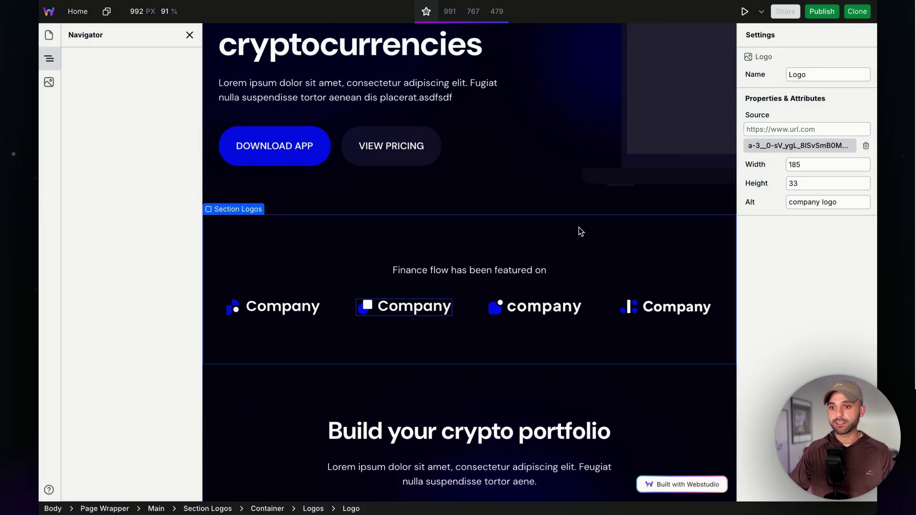
- Make 'sit amet' in the crypto portfolio intro paragraph an inline link
scroll(480, 273, "down", 3)
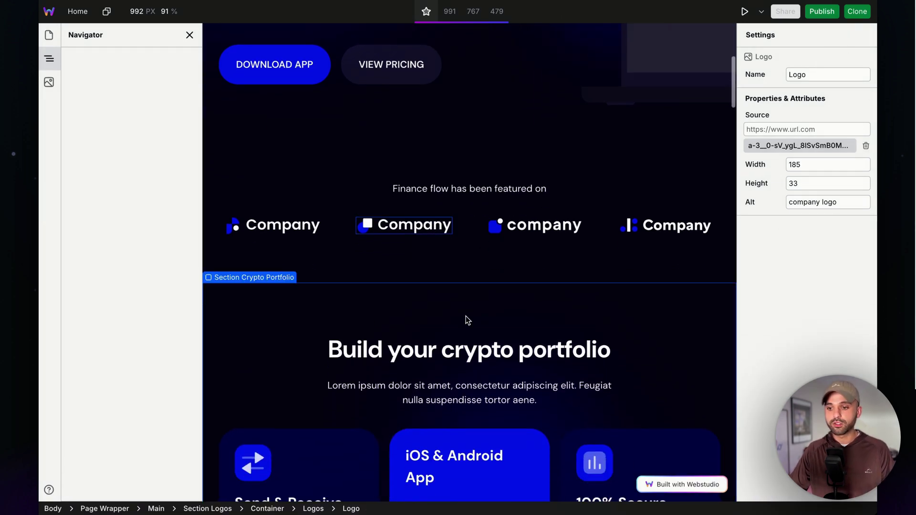
double_click(439, 385)
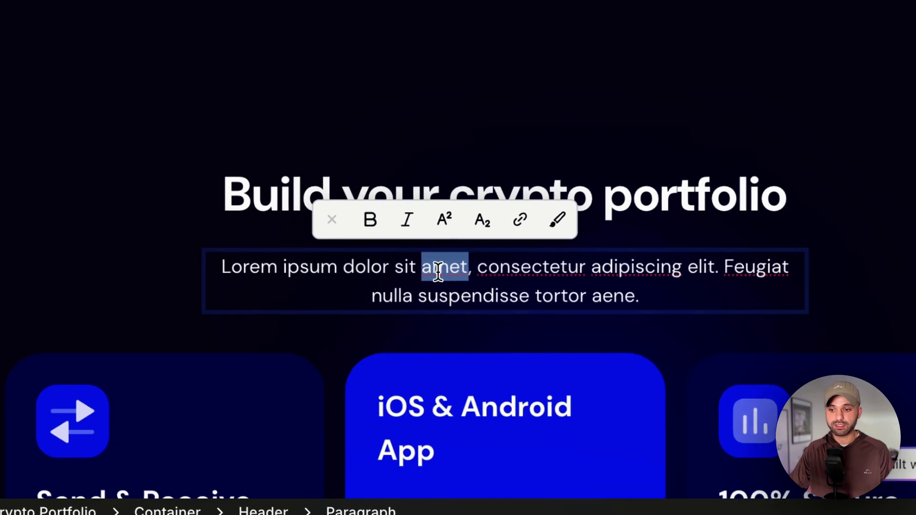
left_click_drag(394, 267, 468, 267)
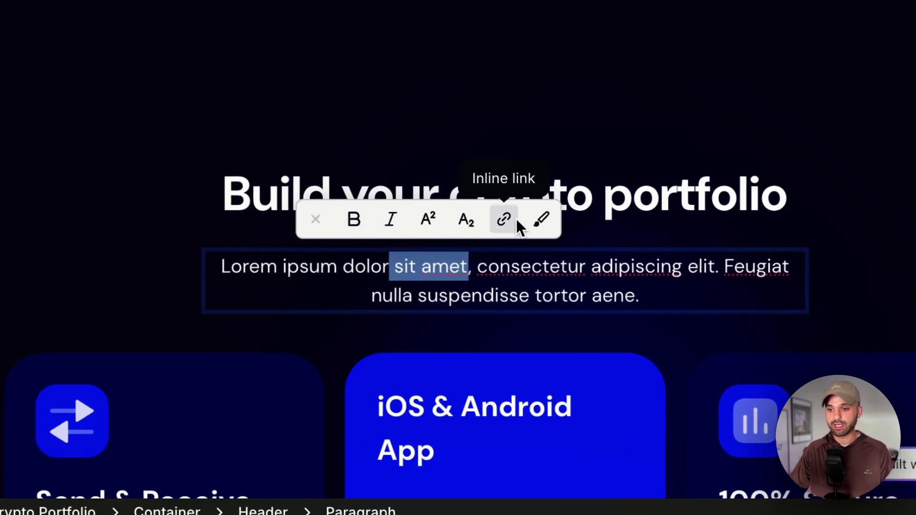
left_click(501, 223)
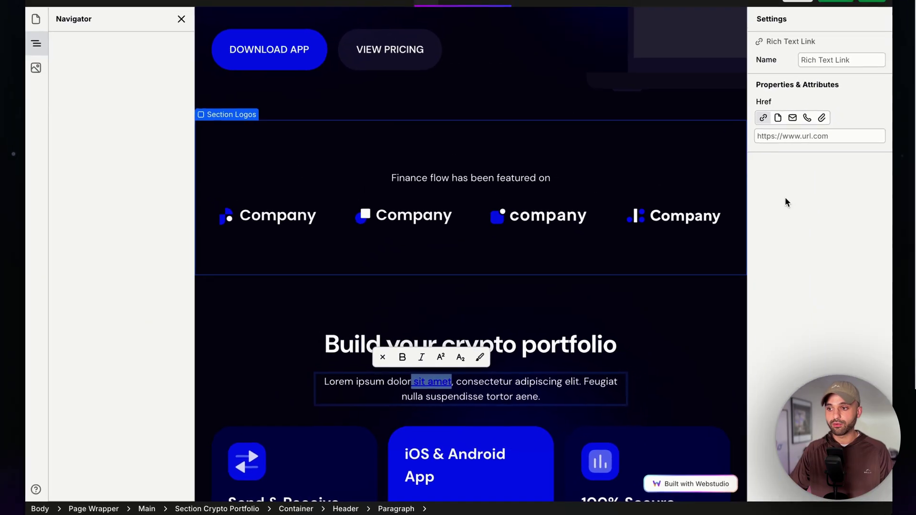
- Point the link's Href to the Pricing page
left_click(779, 151)
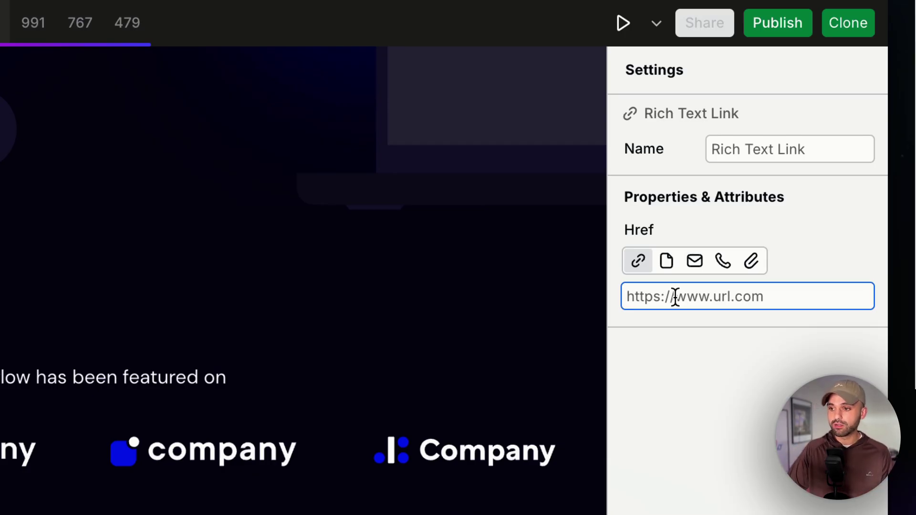
left_click(666, 269)
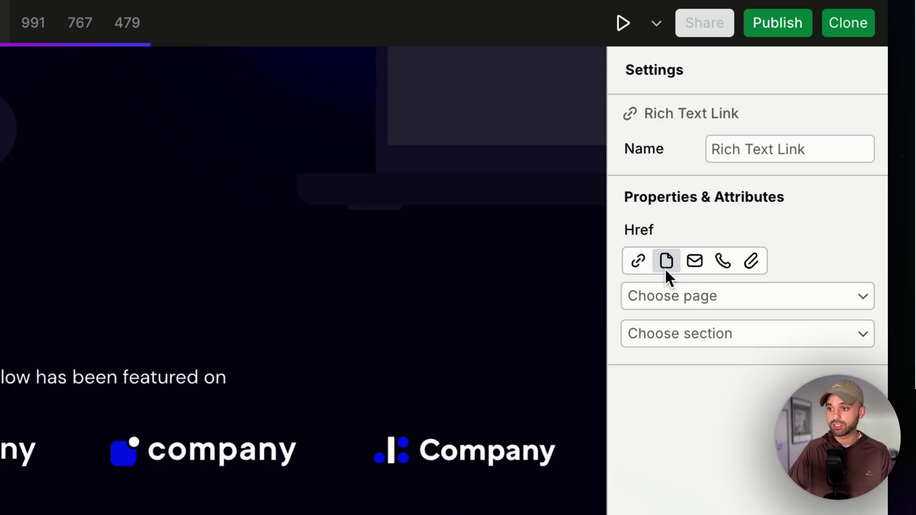
left_click(702, 297)
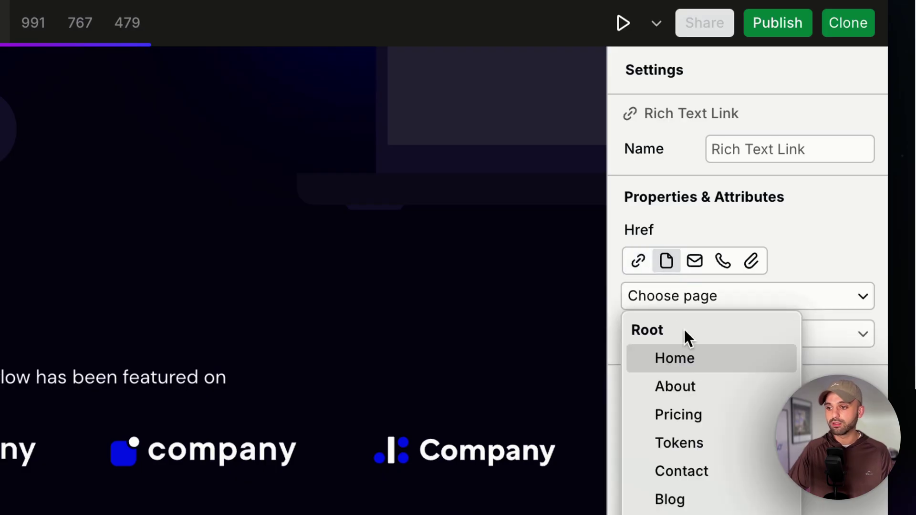
left_click(703, 407)
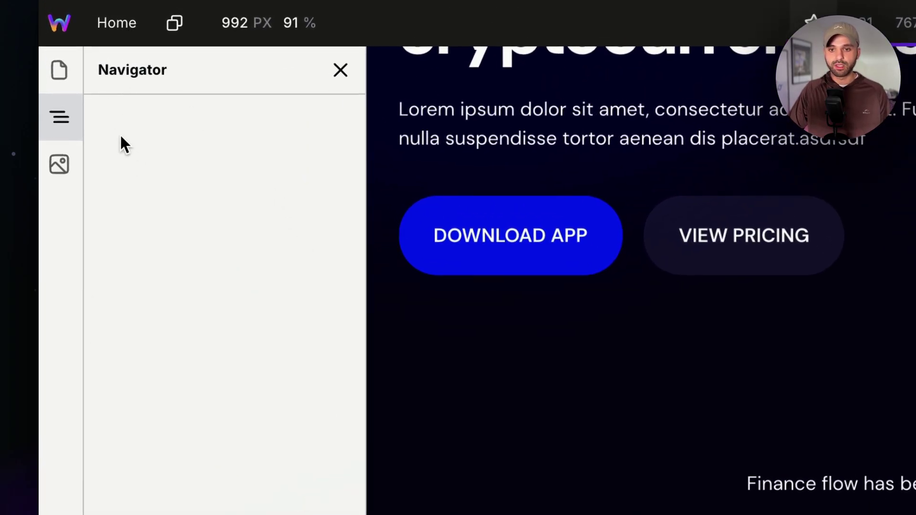
- Switch the editor to the About page from the Pages panel
left_click(59, 76)
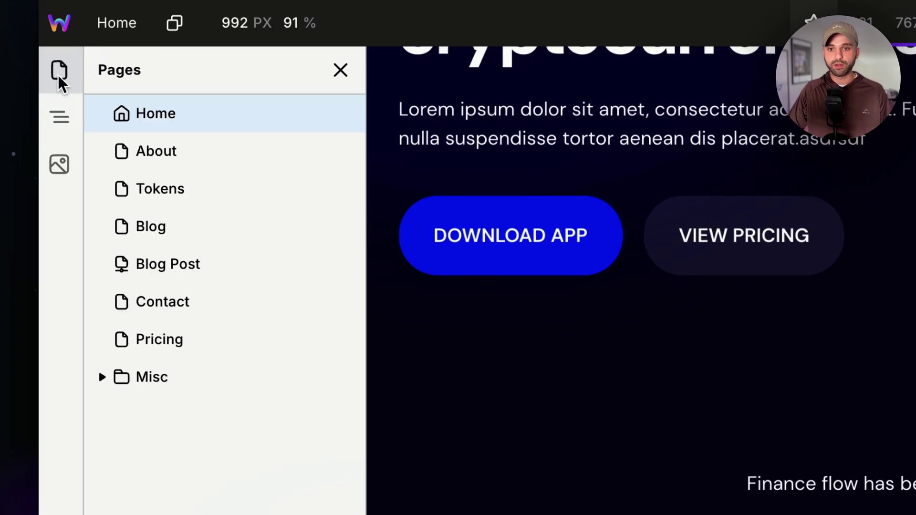
left_click(205, 161)
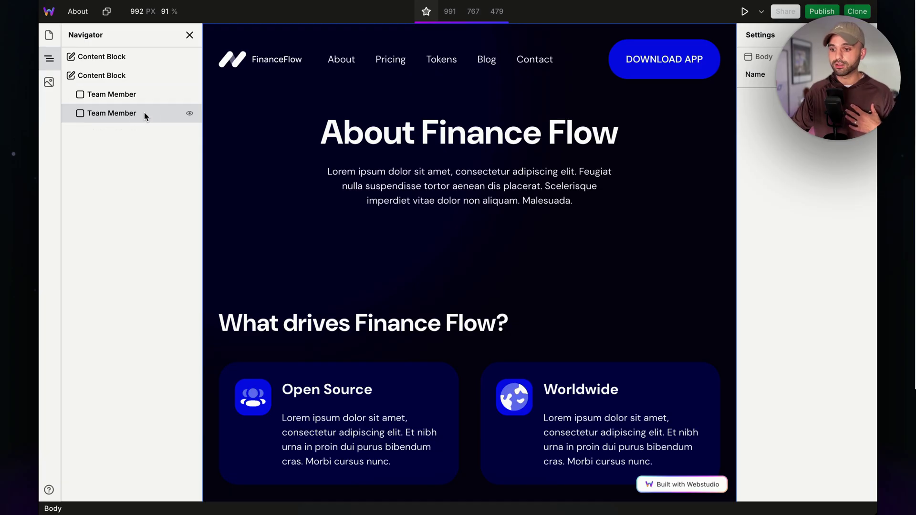
- Add a new Team Member card beside the existing team cards
left_click(120, 97)
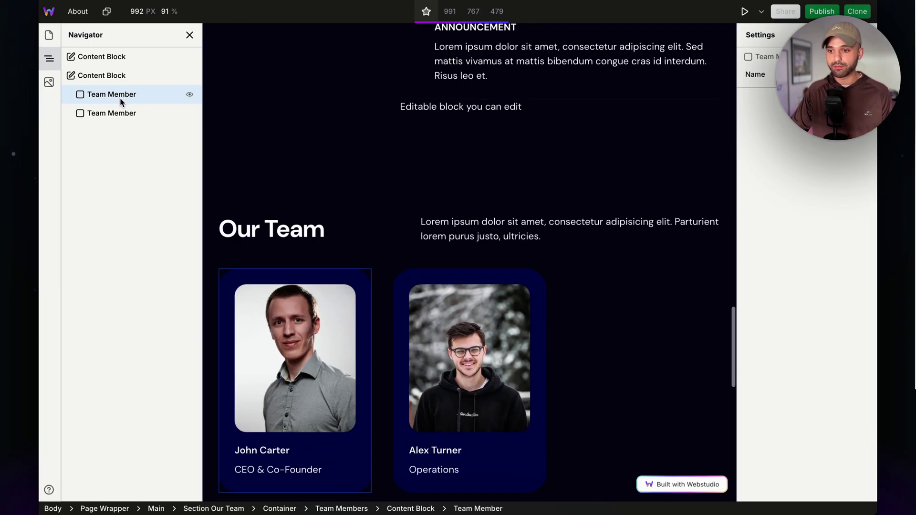
scroll(420, 196, "down", 3)
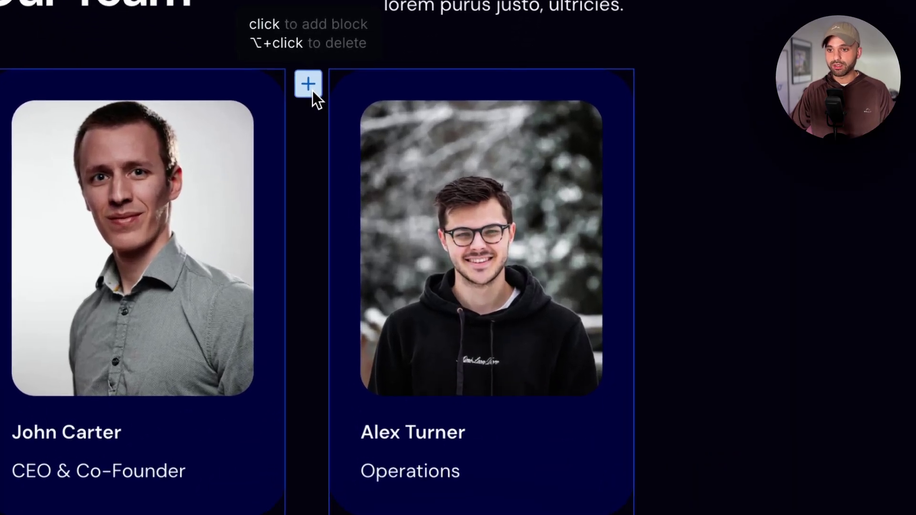
left_click(312, 91)
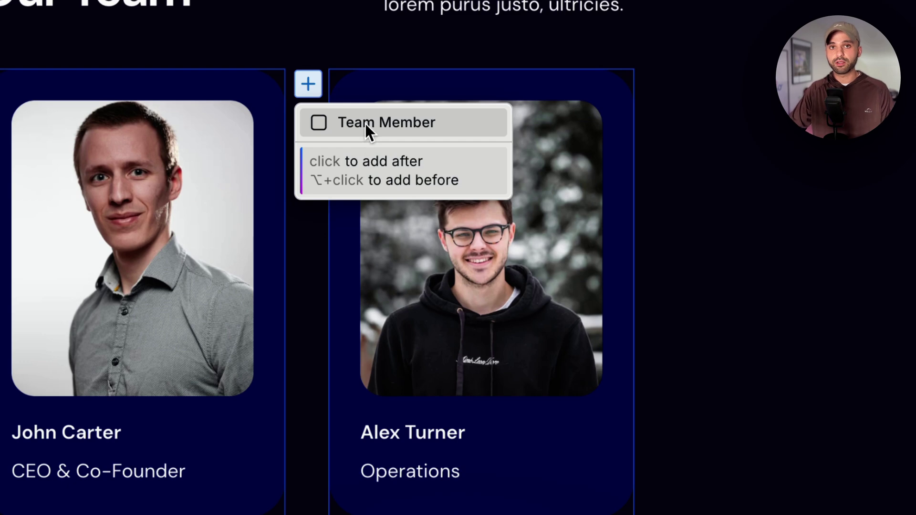
left_click(398, 122)
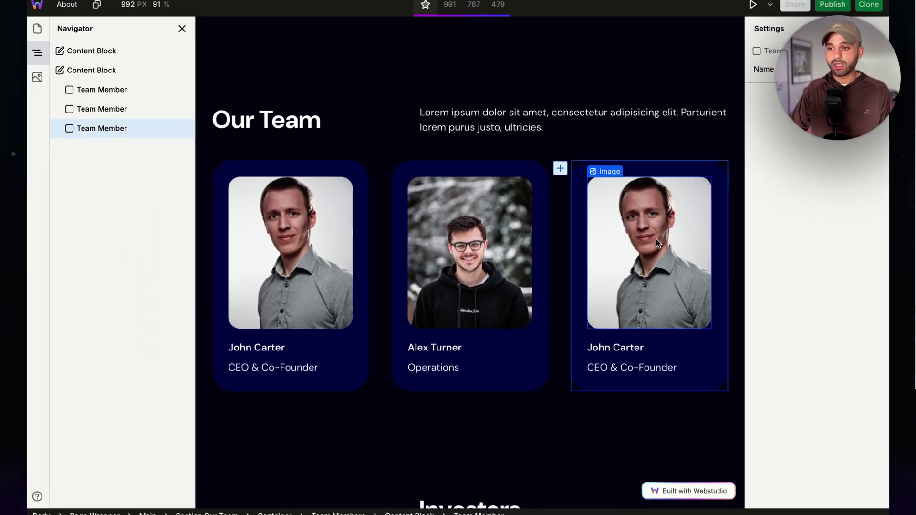
- Replace the new card's photo with uploaded team (1).png and set alt text 'picture of emily'
left_click(845, 221)
left_click(781, 146)
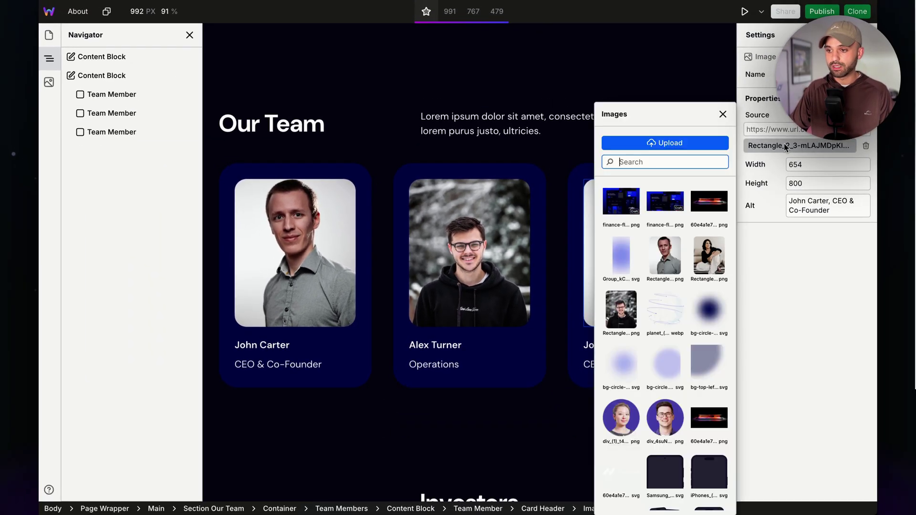
left_click(688, 144)
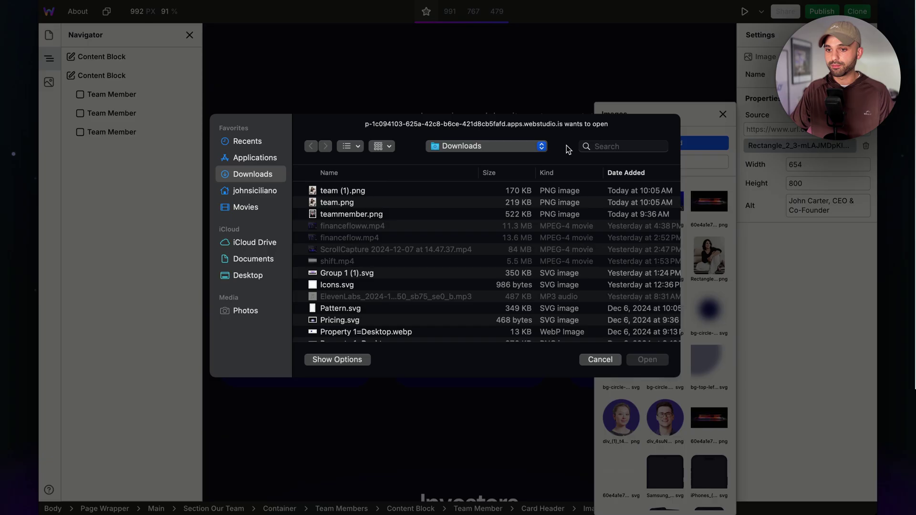
double_click(357, 189)
left_click(632, 214)
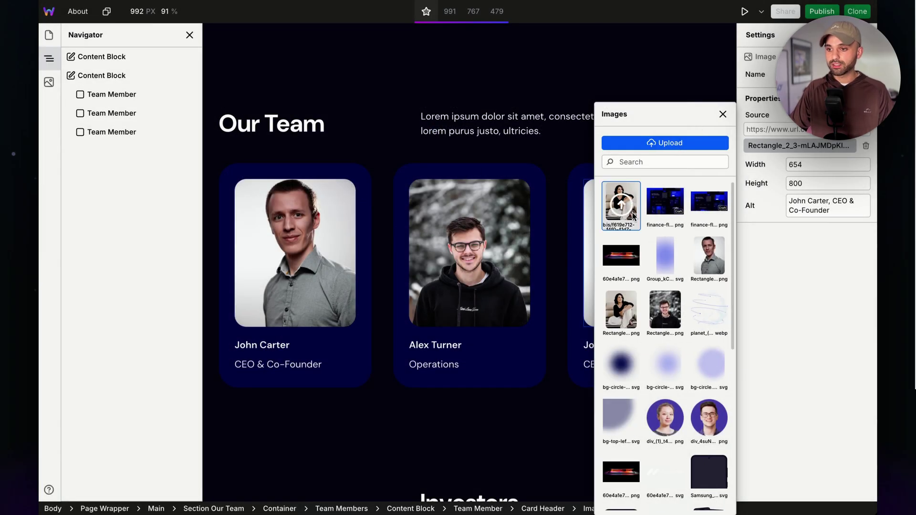
left_click(829, 203)
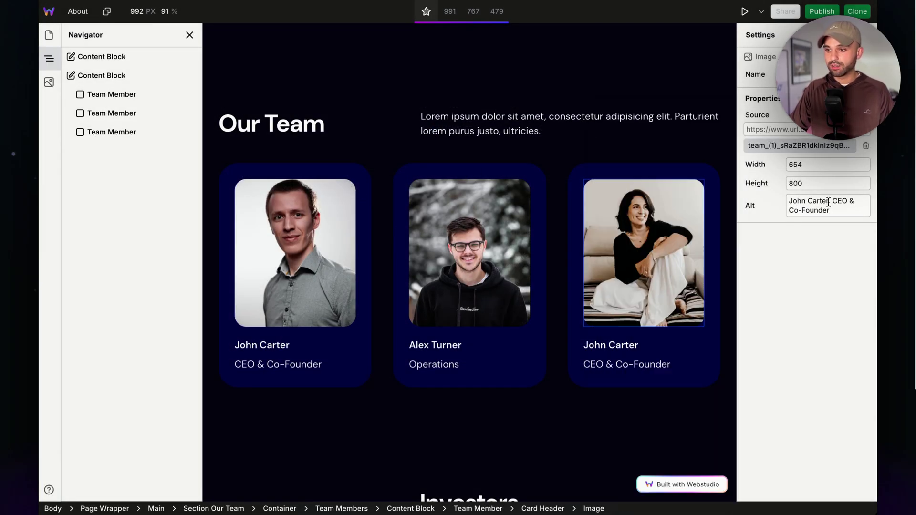
key("super+a")
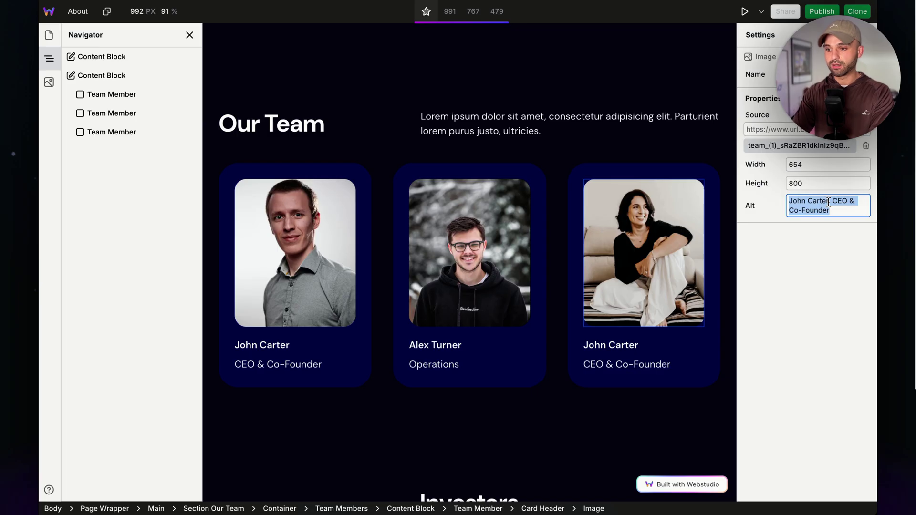
type("e of emily")
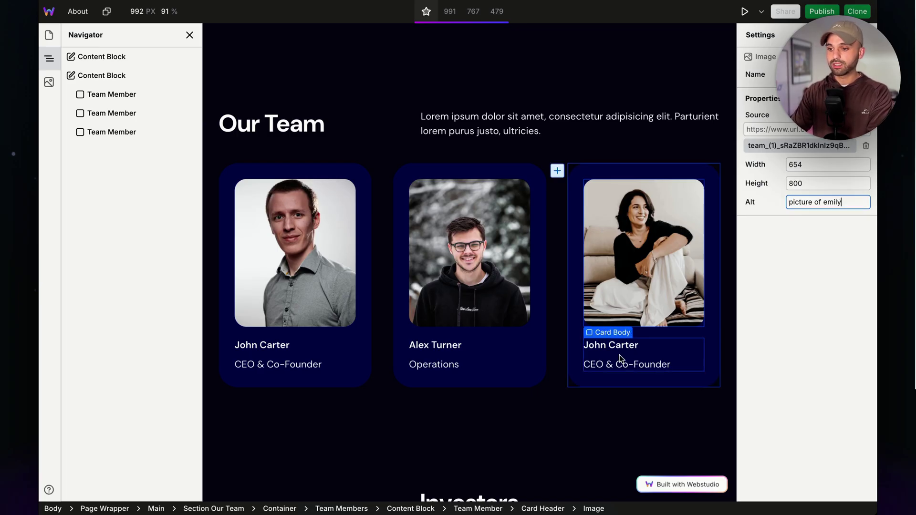
- Rename the third card from John Carter to Emily
left_click(610, 344)
triple_click(610, 345)
type("Emily")
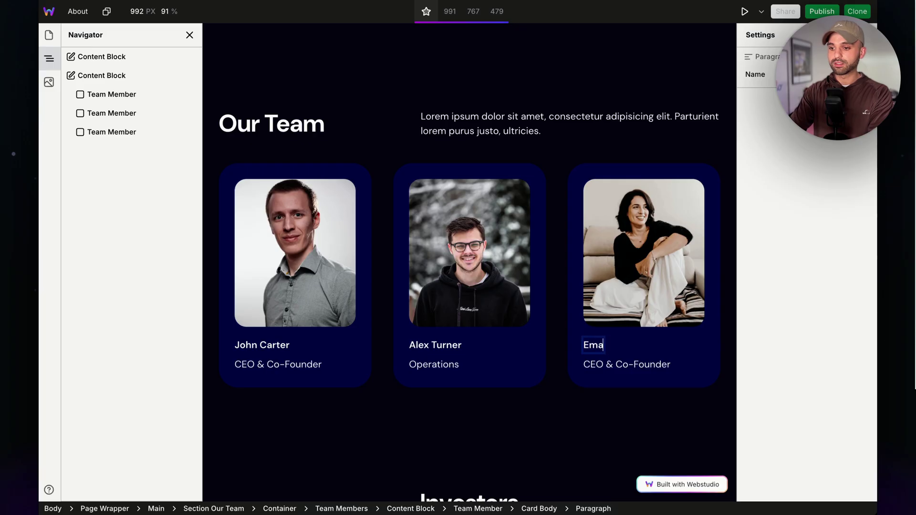
left_click(699, 328)
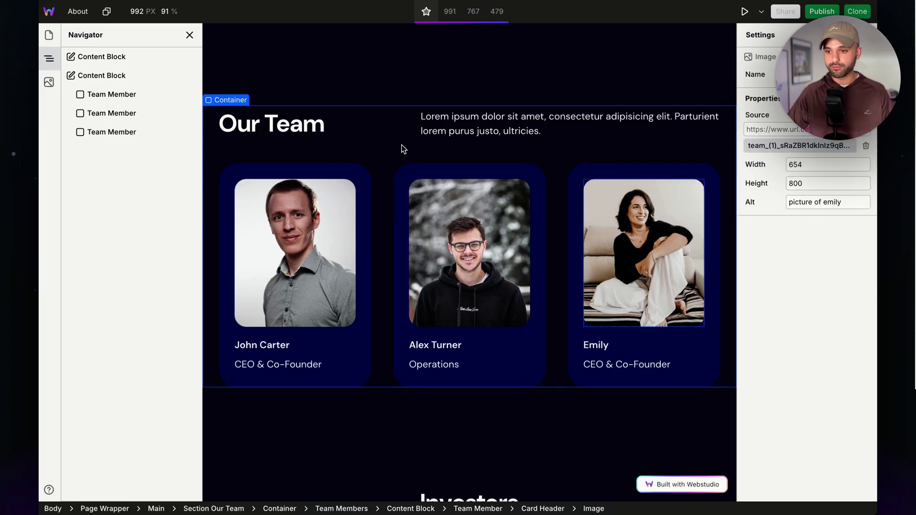
- Delete Alex Turner's team card, undoing the accidental deletion of Emily's card
left_click(422, 171)
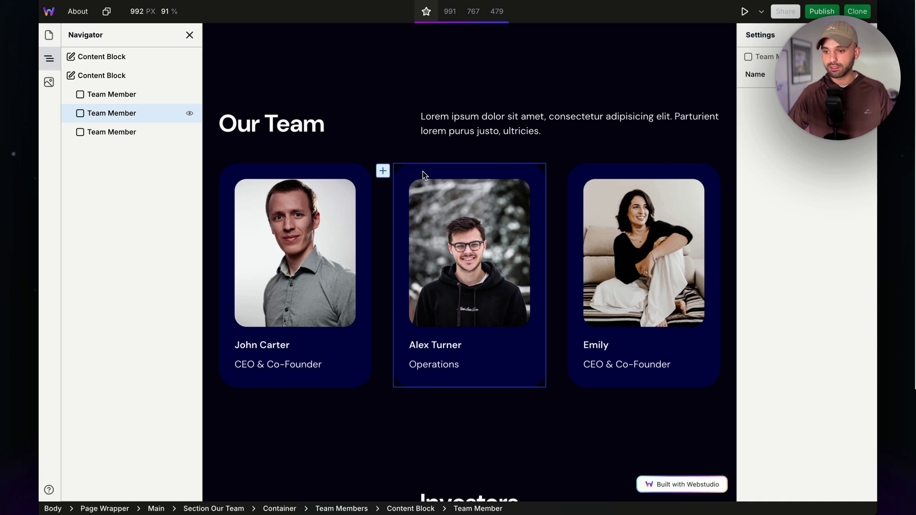
key("Delete")
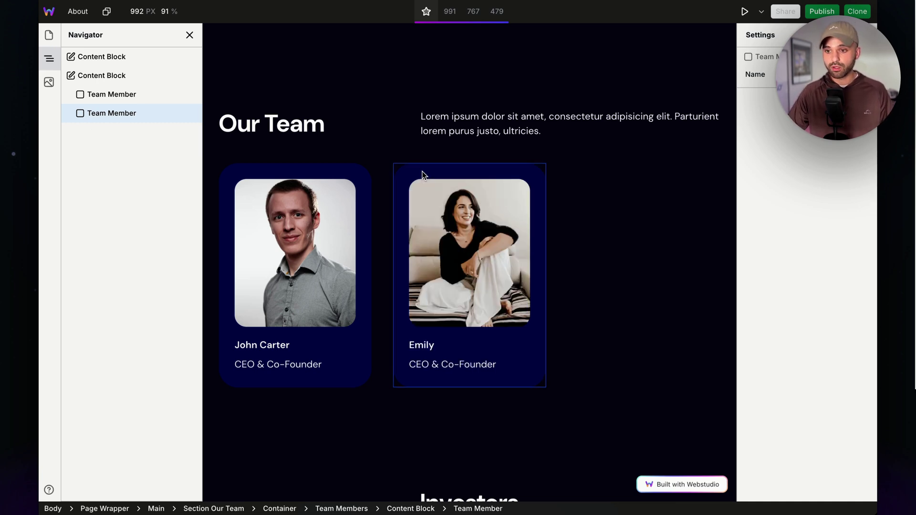
mouse_move(407, 174)
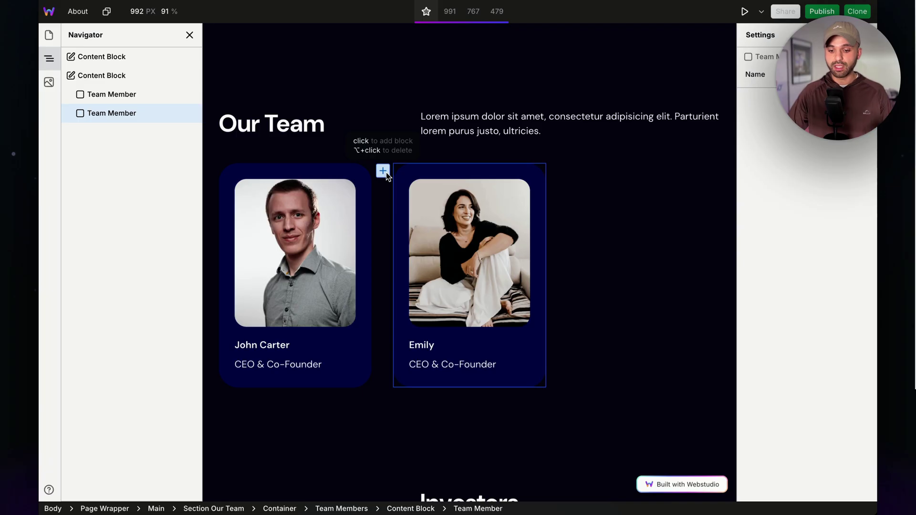
key("alt")
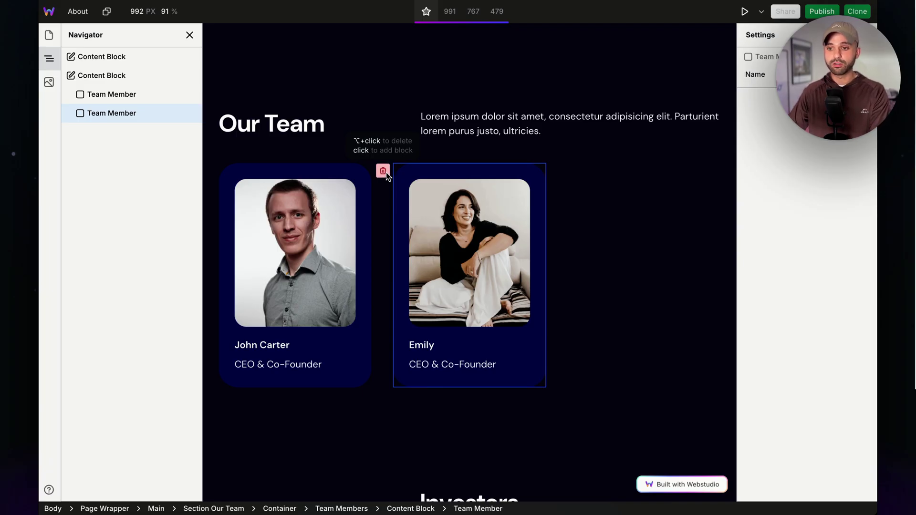
left_click(385, 173, "alt")
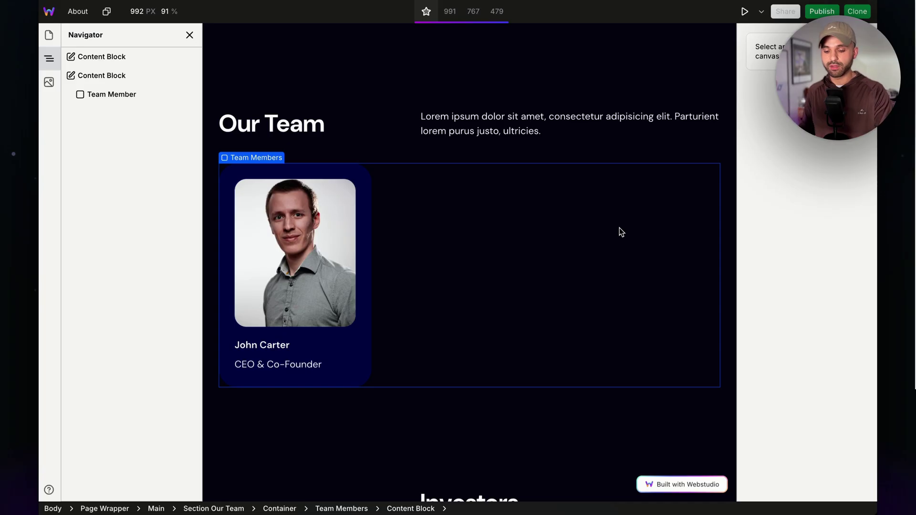
key("ctrl+z")
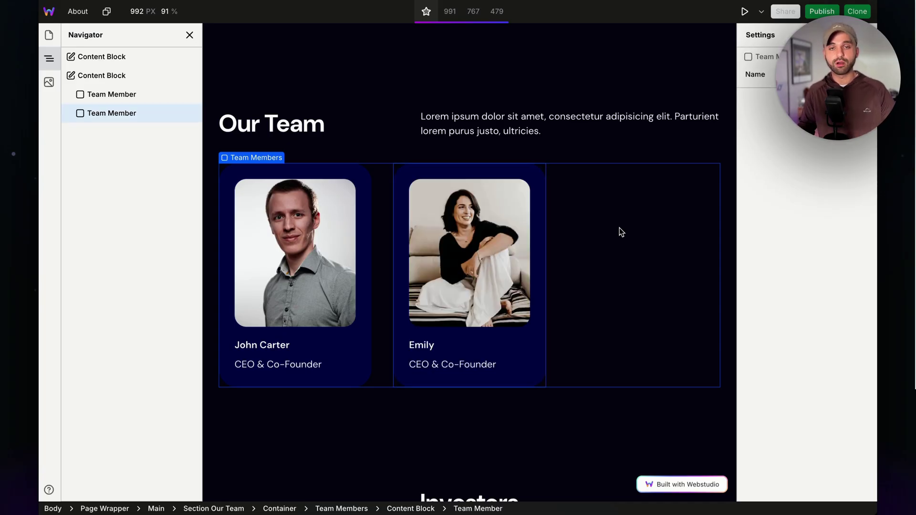
- Select content blocks and team members, then try deleting the 2018 timeline item
left_click(100, 57)
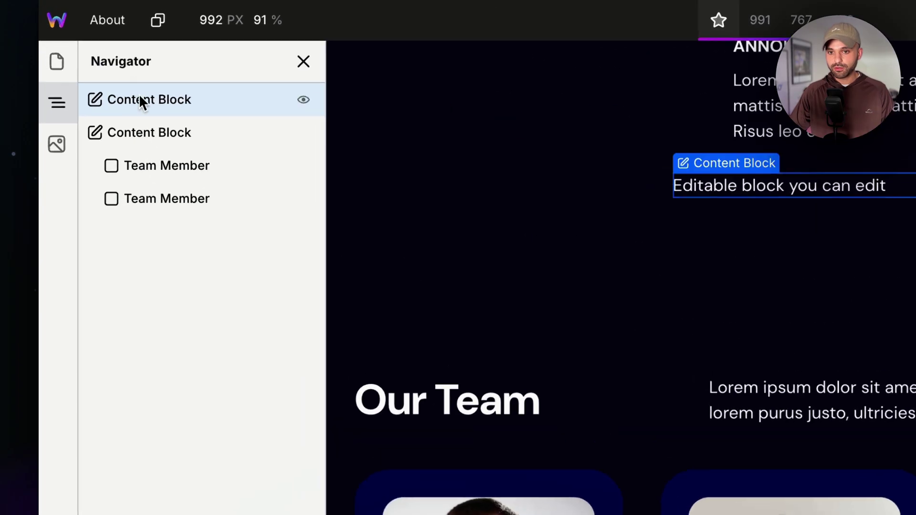
left_click(181, 191)
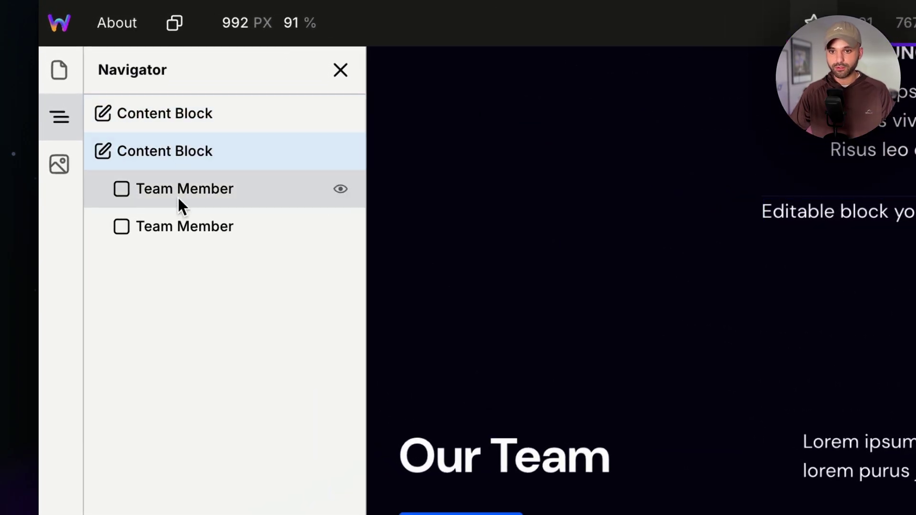
left_click(190, 224)
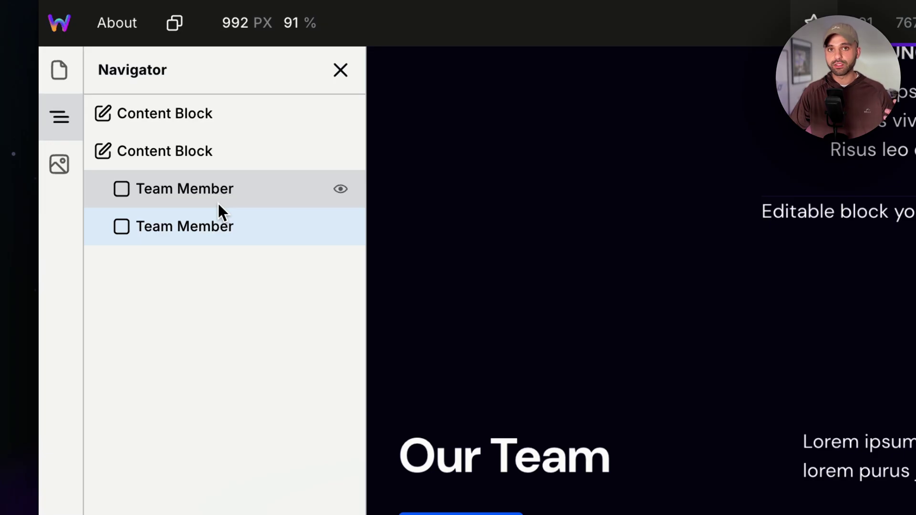
left_click(194, 125)
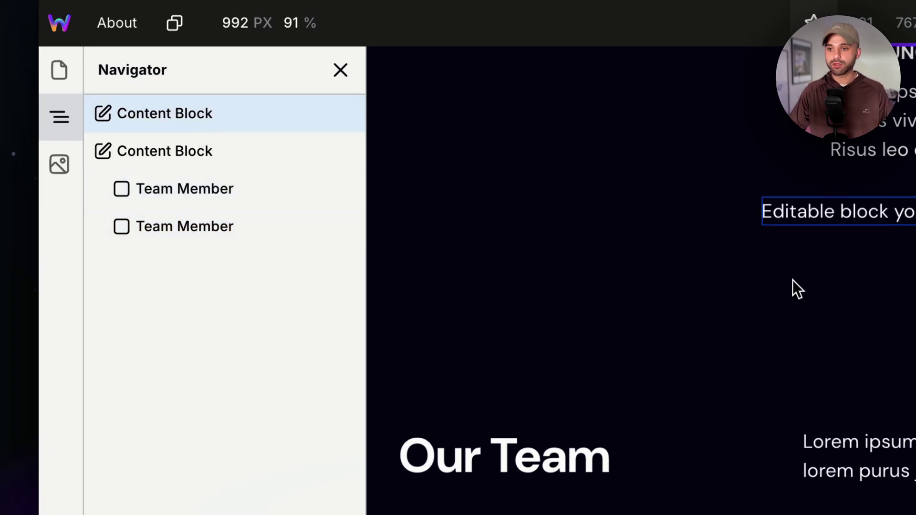
scroll(793, 280, "up", 3)
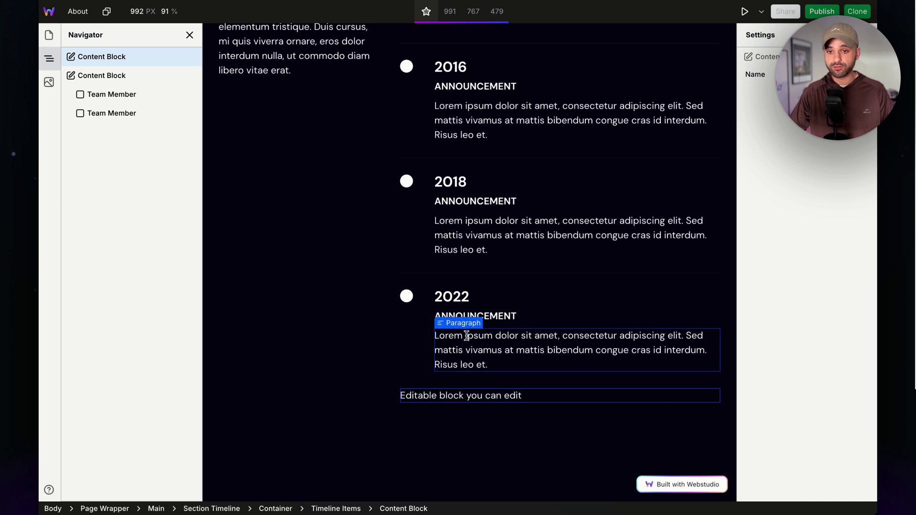
left_click(427, 230)
key("Delete")
key("Delete")
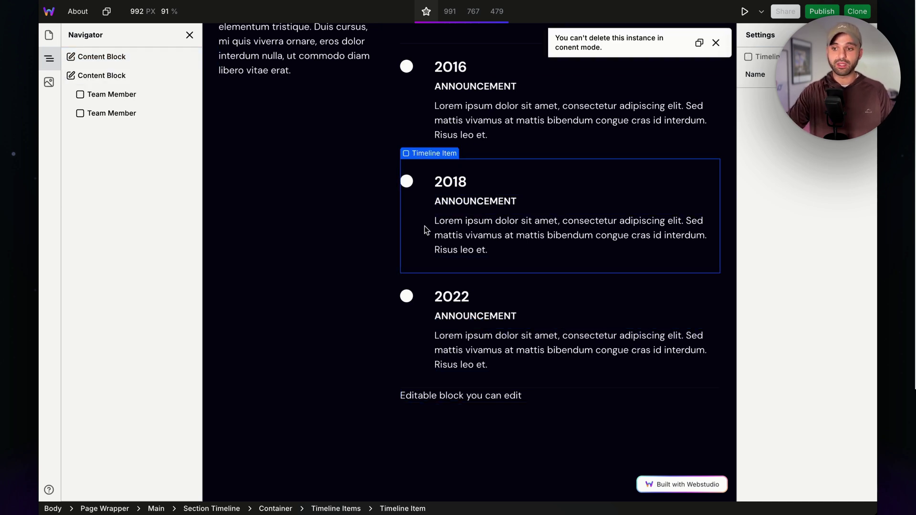
scroll(493, 271, "down", 2)
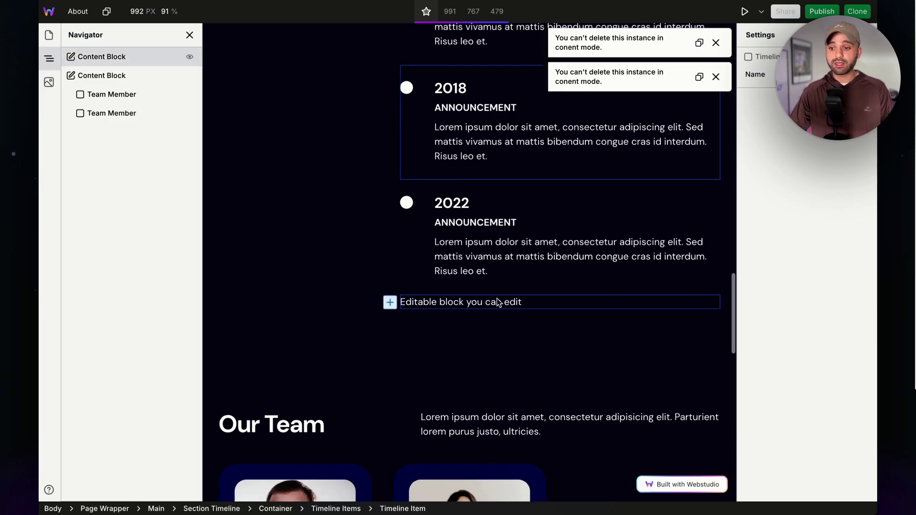
- Insert a new 2022 Announcement Timeline Item from the block below the timeline
left_click(514, 303)
left_click(391, 303)
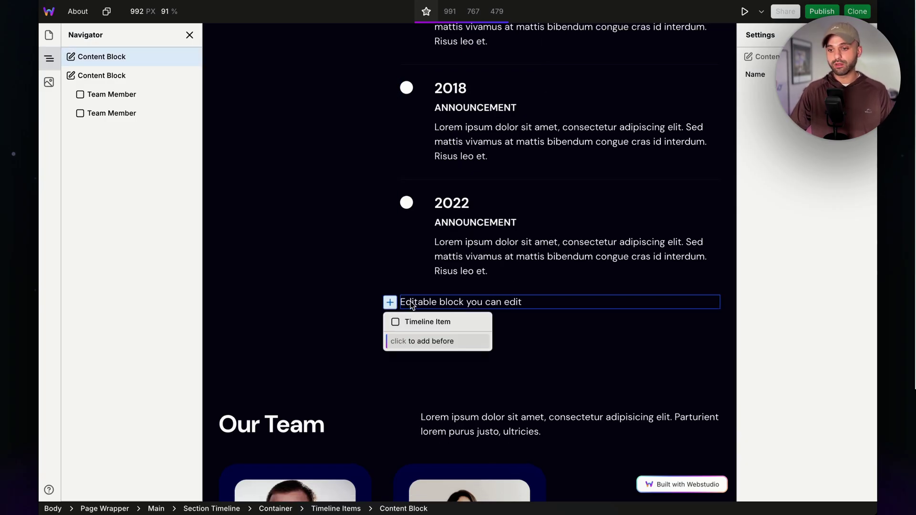
left_click(413, 323)
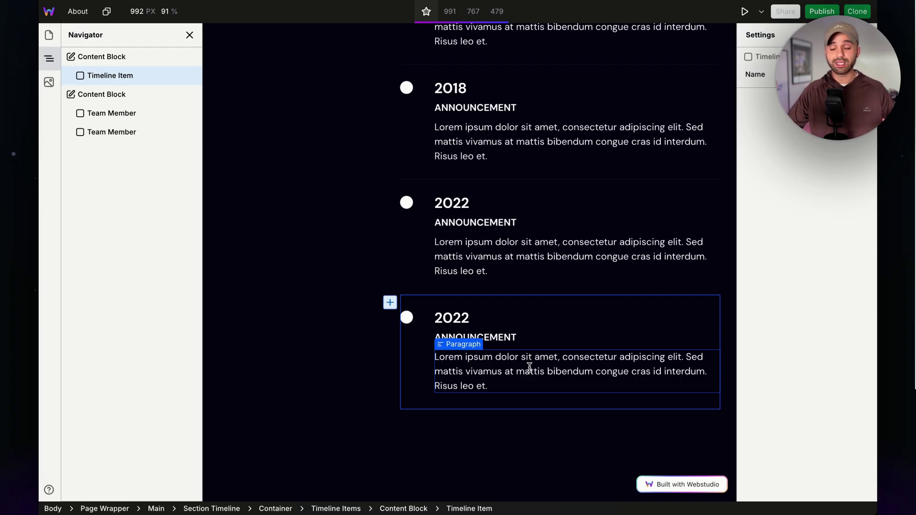
scroll(564, 286, "up", 4)
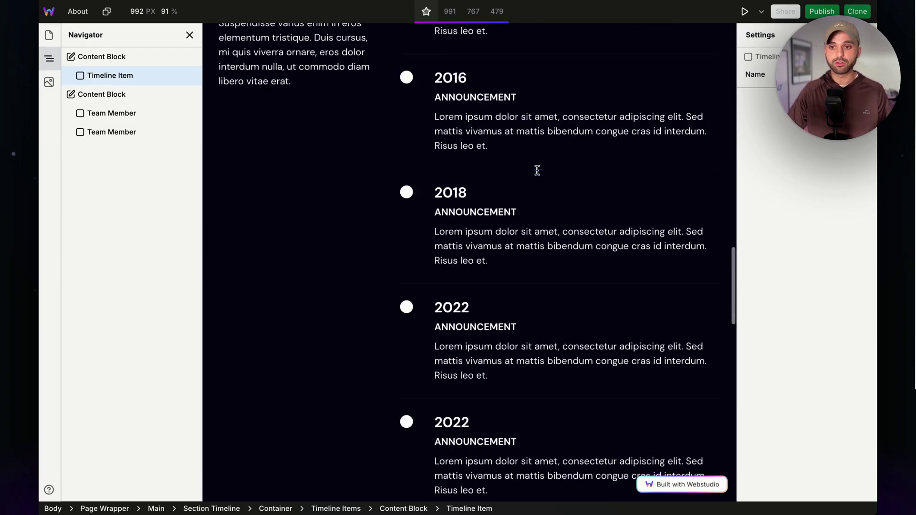
scroll(537, 170, "up", 20)
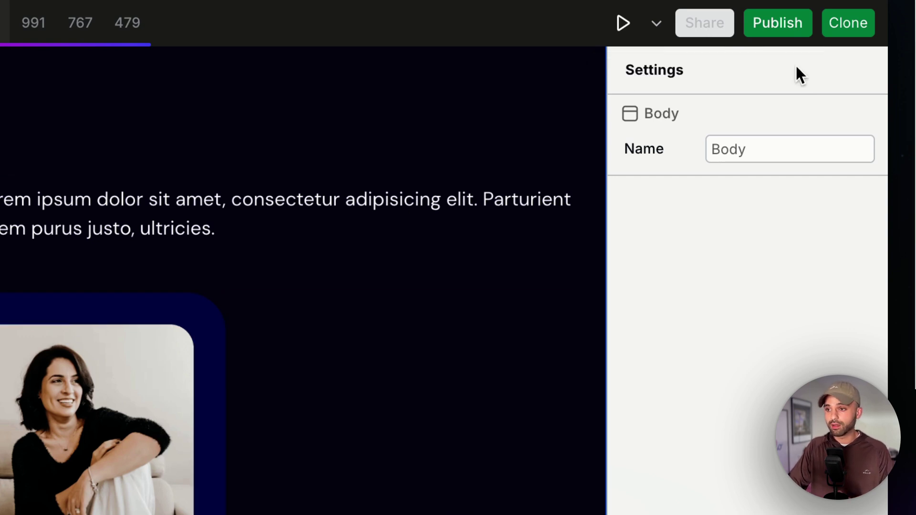
- Publish the edited FinanceFlow site and open its live domain in a new tab
left_click(787, 19)
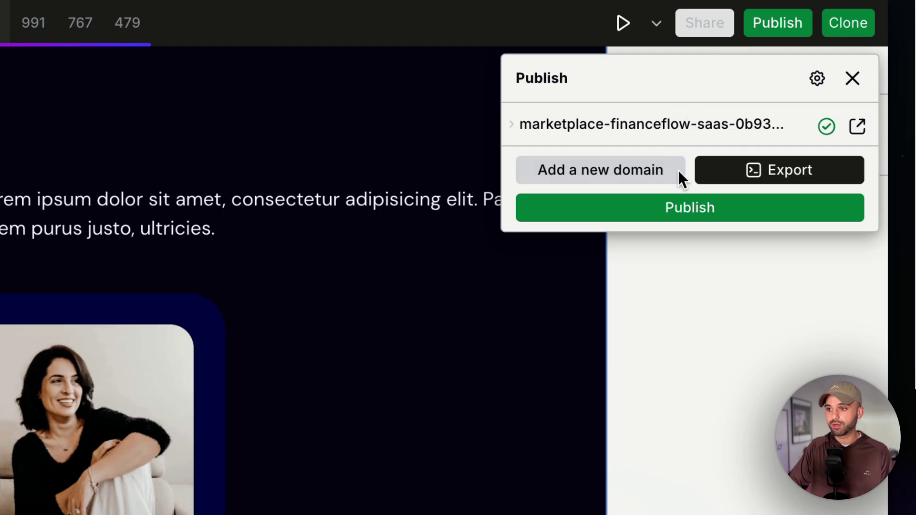
left_click(694, 203)
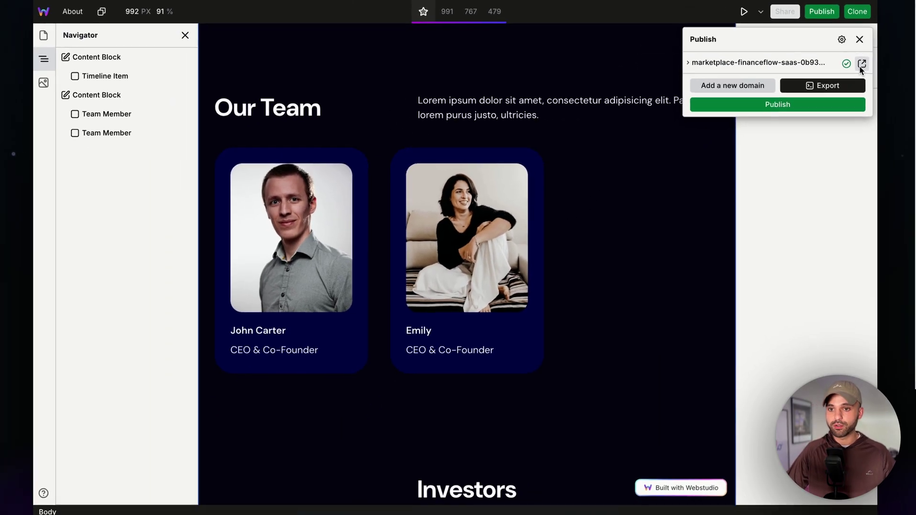
left_click(862, 66)
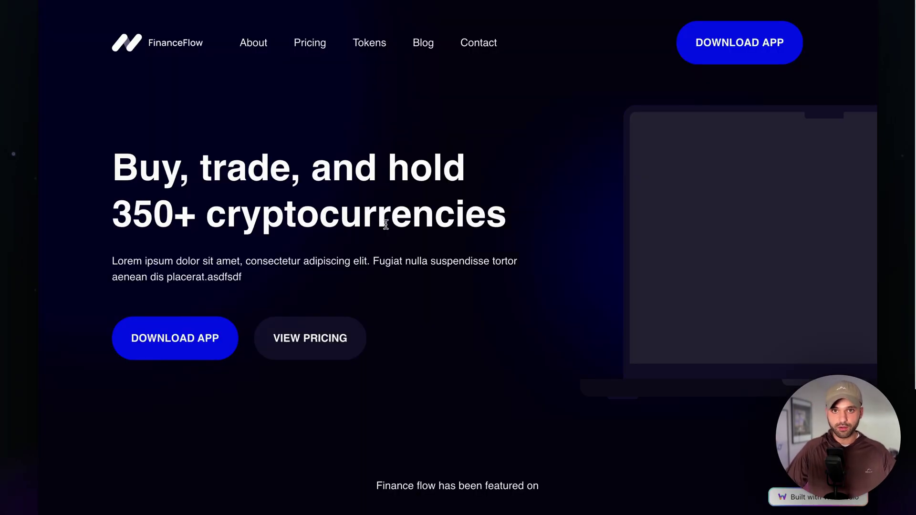
- View the live About page, past the new 2022 timeline entry down to Our Team
left_click(259, 46)
scroll(438, 329, "down", 1)
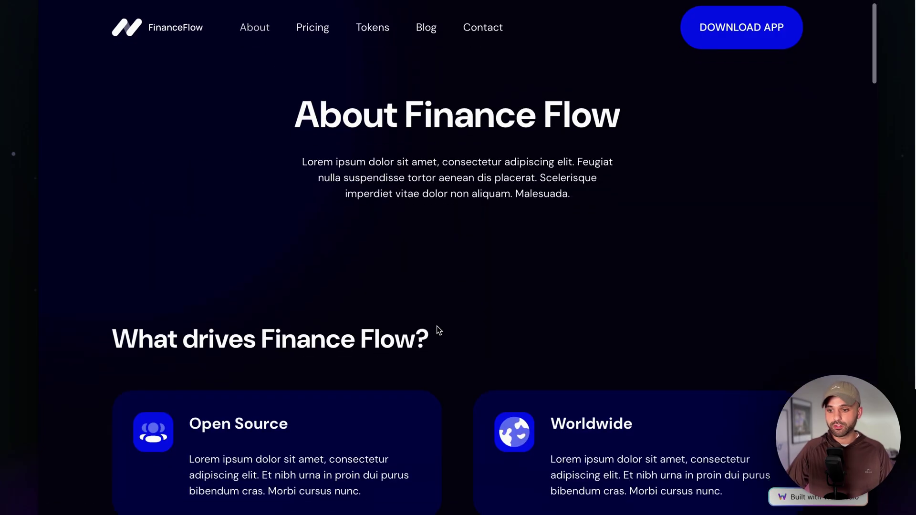
scroll(438, 330, "down", 20)
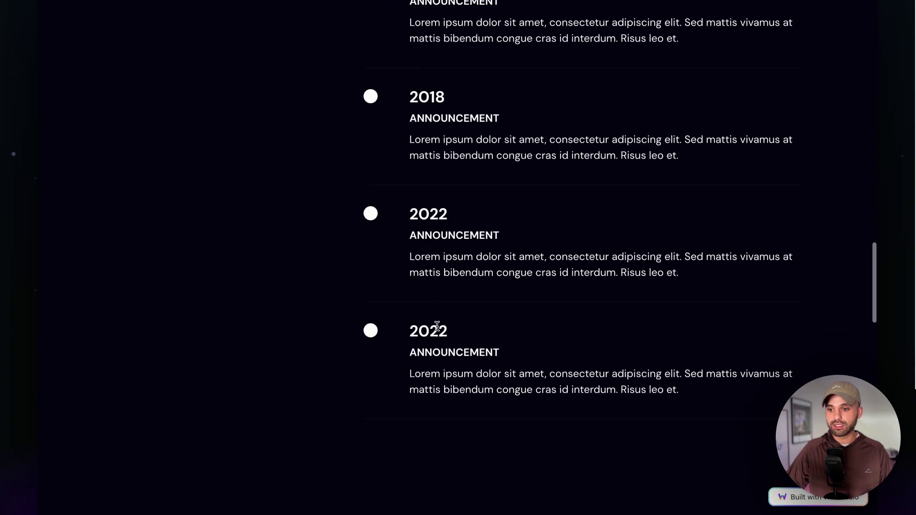
scroll(437, 327, "down", 3)
left_click_drag(437, 325, 597, 352)
scroll(493, 312, "down", 10)
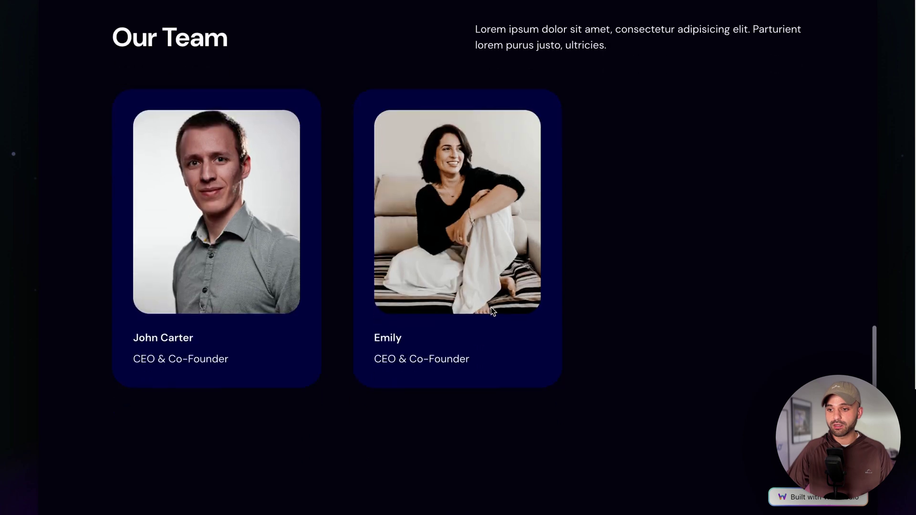